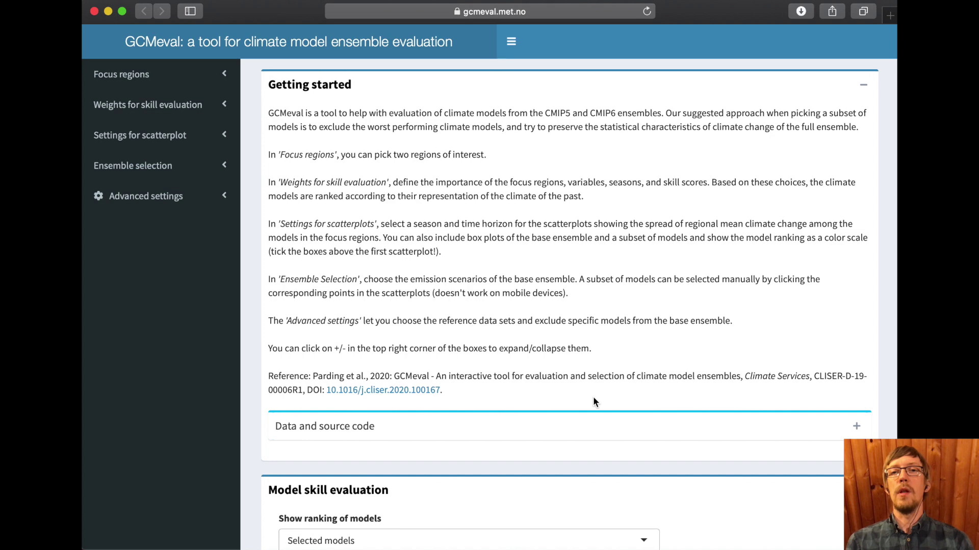
scroll(593, 400, "down", 4)
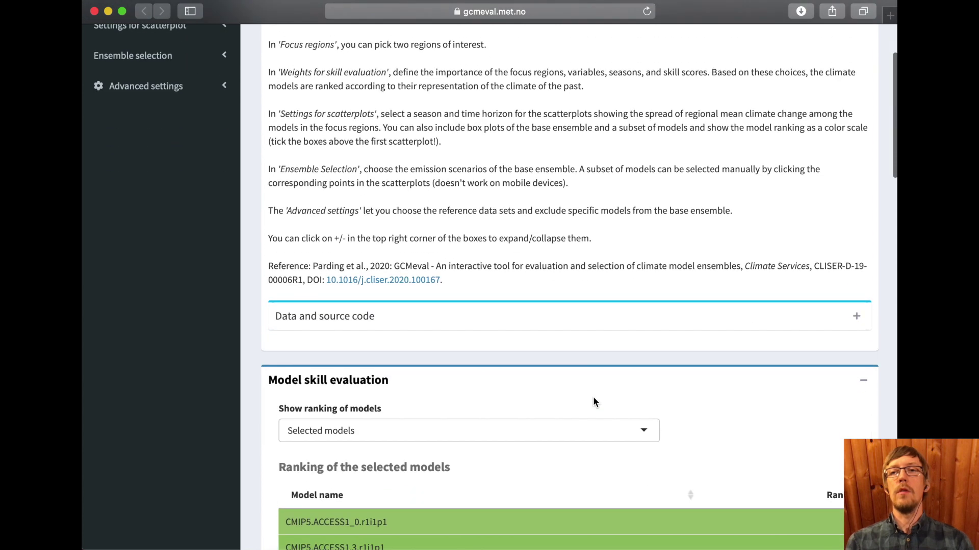
left_click(857, 319)
left_click(857, 319)
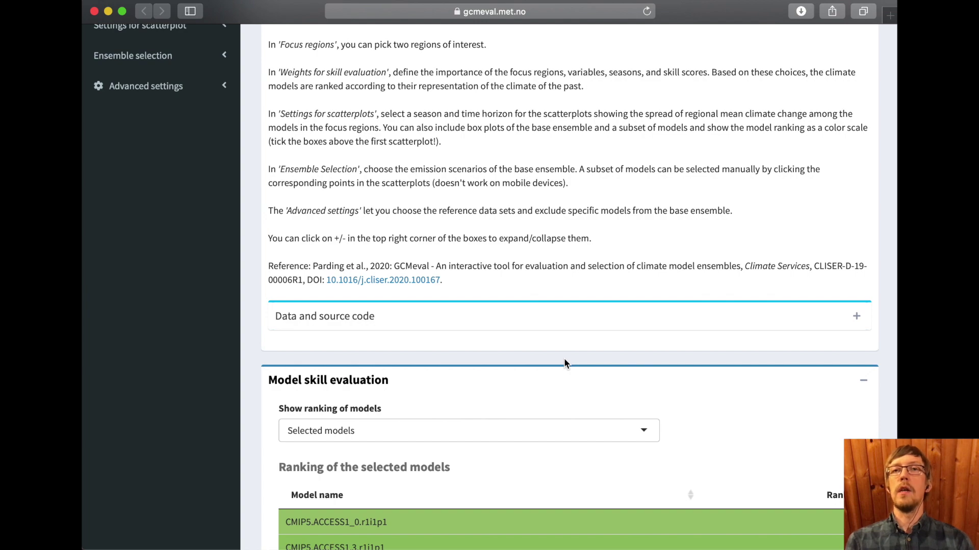
scroll(563, 363, "up", 3)
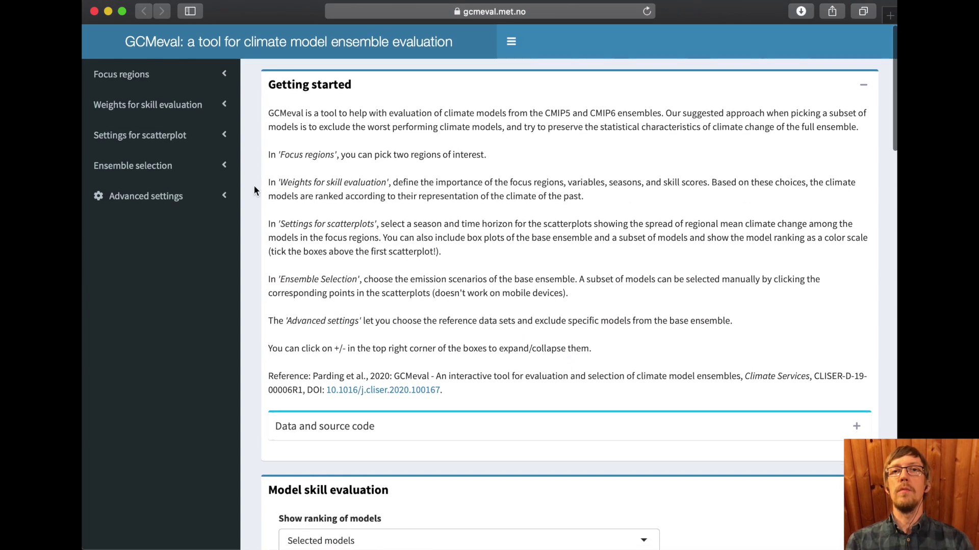
scroll(597, 432, "down", 10)
scroll(597, 433, "down", 9)
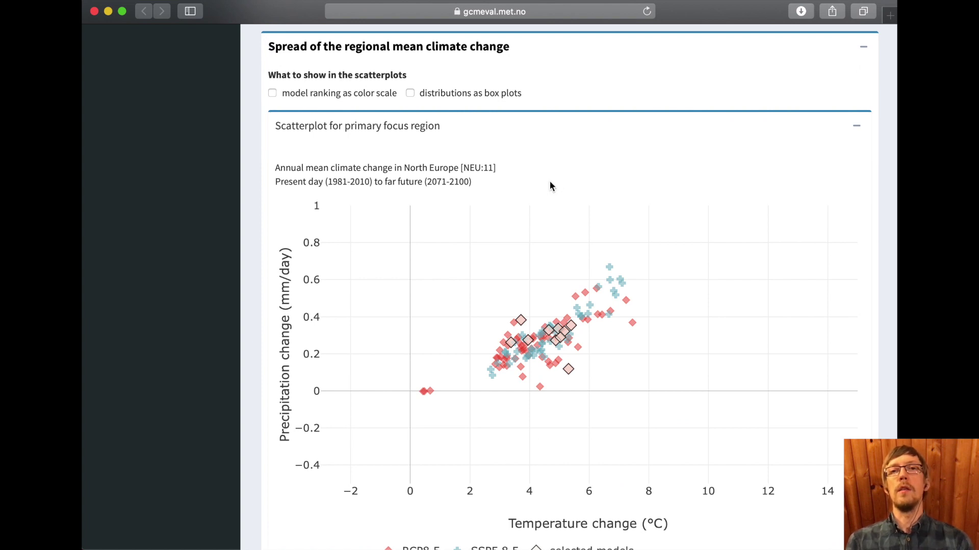
scroll(372, 158, "down", 8)
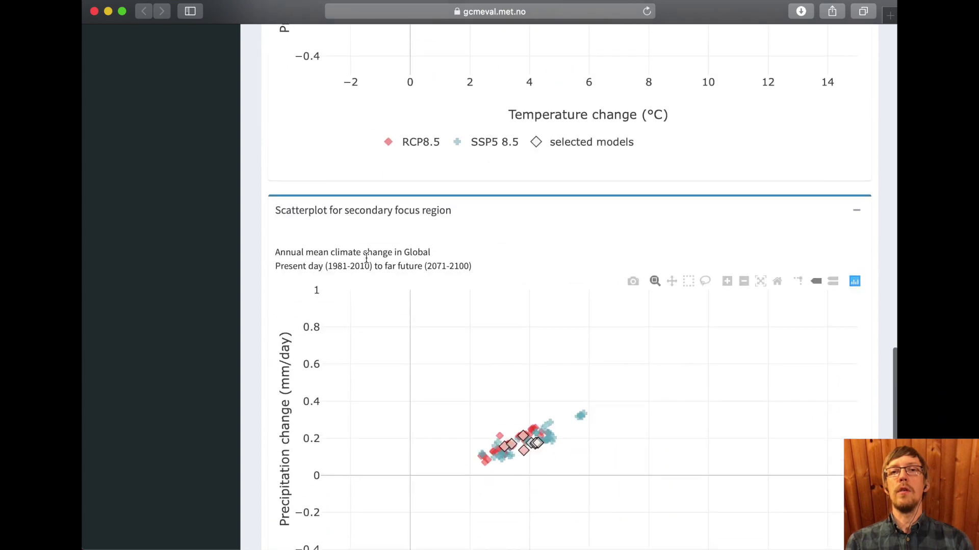
scroll(372, 224, "down", 2)
scroll(379, 237, "down", 4)
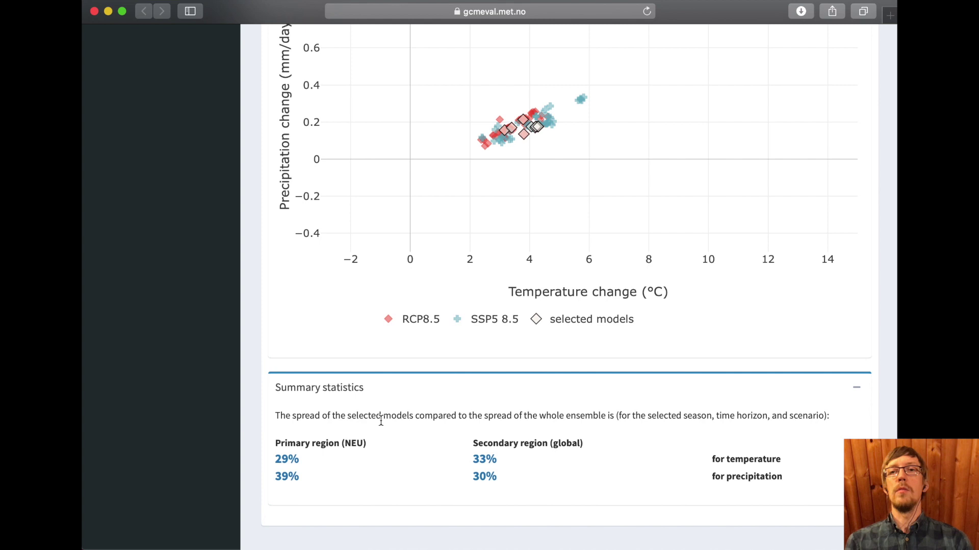
scroll(383, 418, "up", 3)
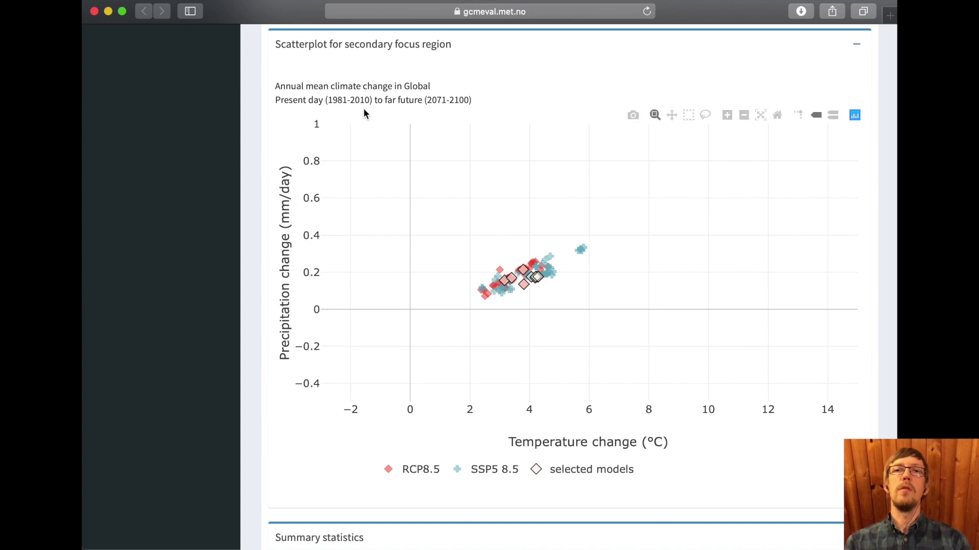
key("super+Up")
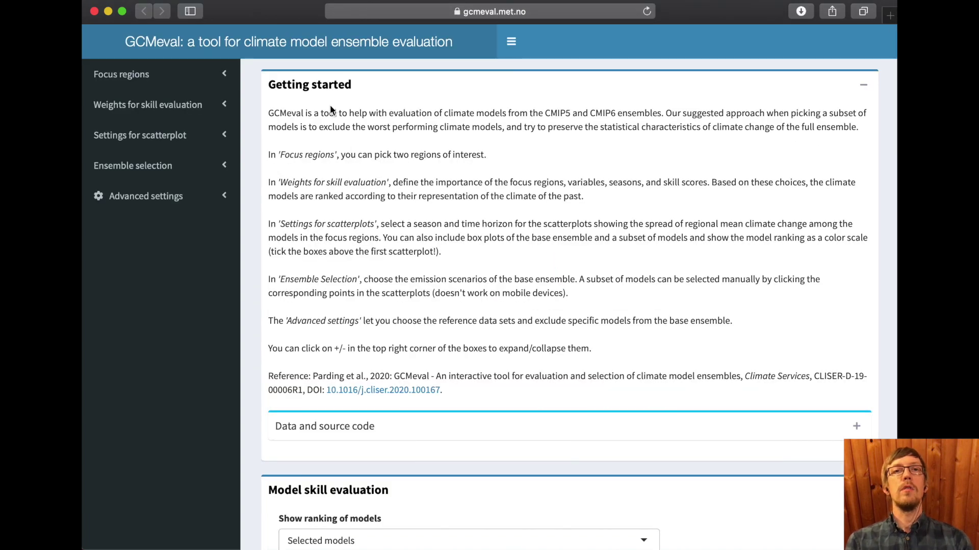
Change the primary focus region from North Europe to East Africa [EAF:16], keeping Global as secondary
left_click(187, 75)
left_click(202, 126)
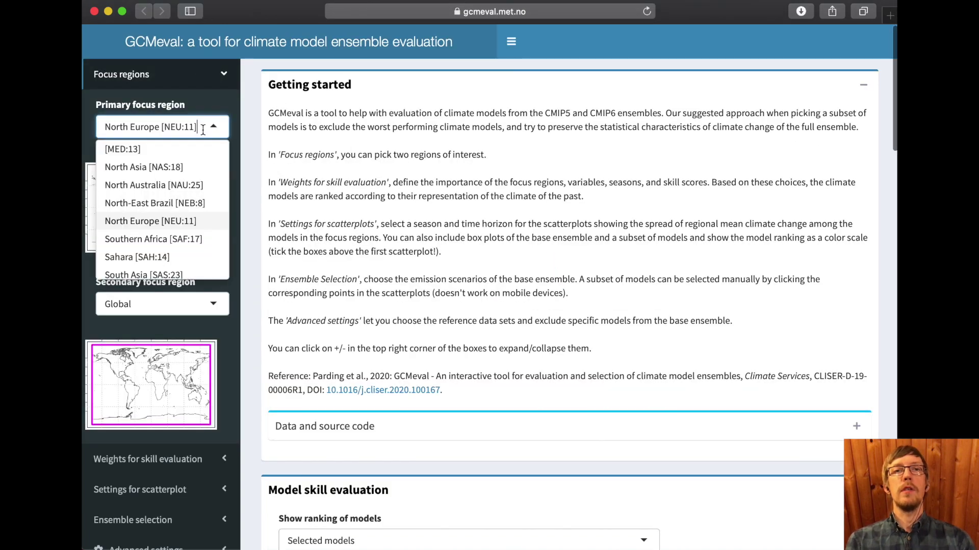
scroll(194, 239, "up", 5)
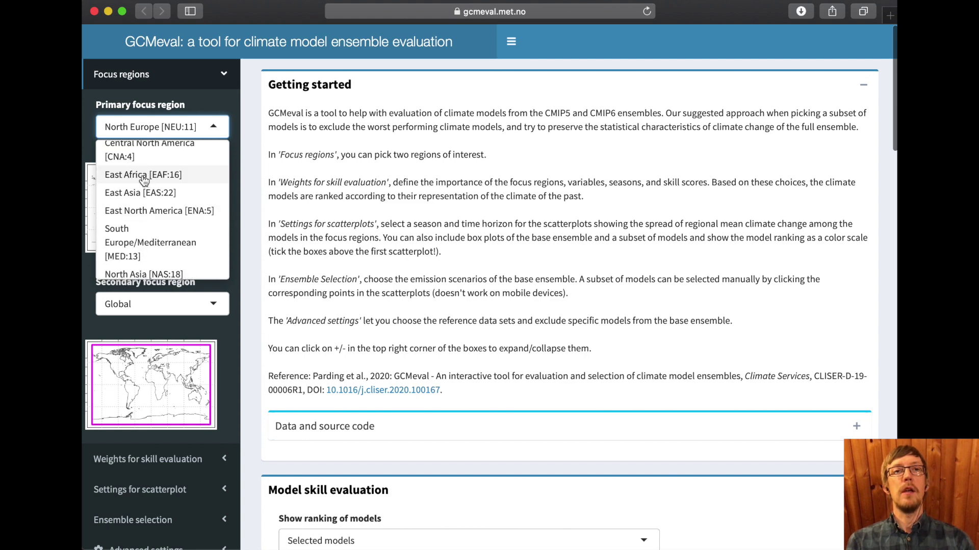
left_click(209, 194)
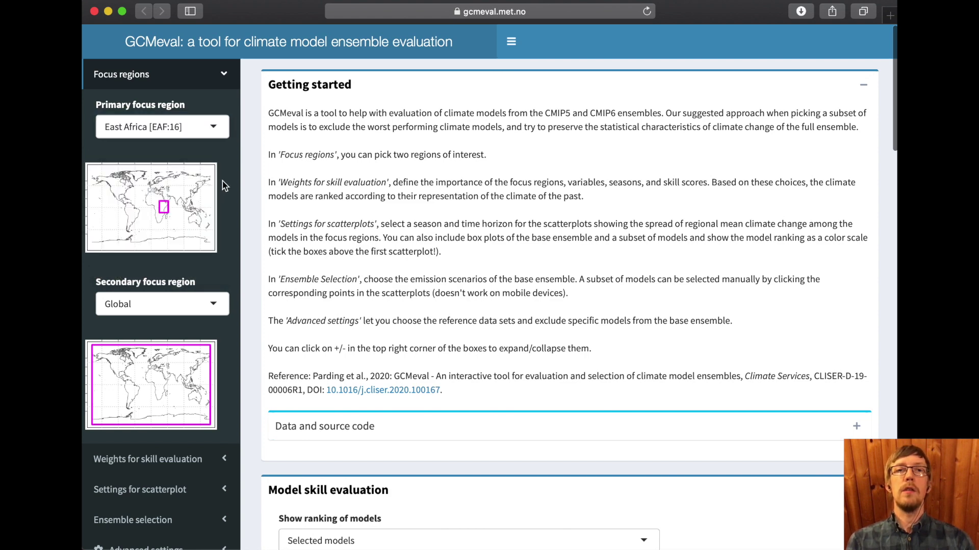
scroll(137, 216, "down", 2)
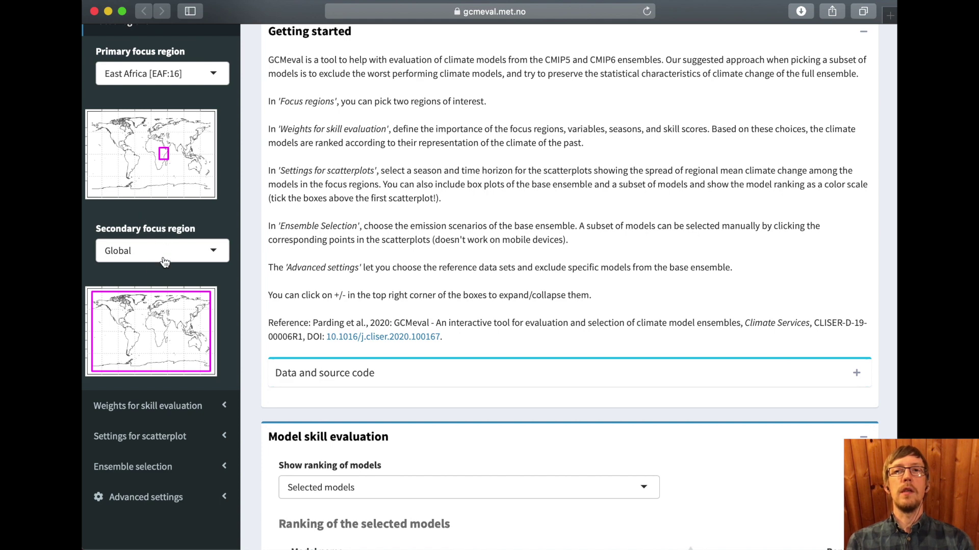
scroll(161, 316, "down", 2)
left_click(162, 357)
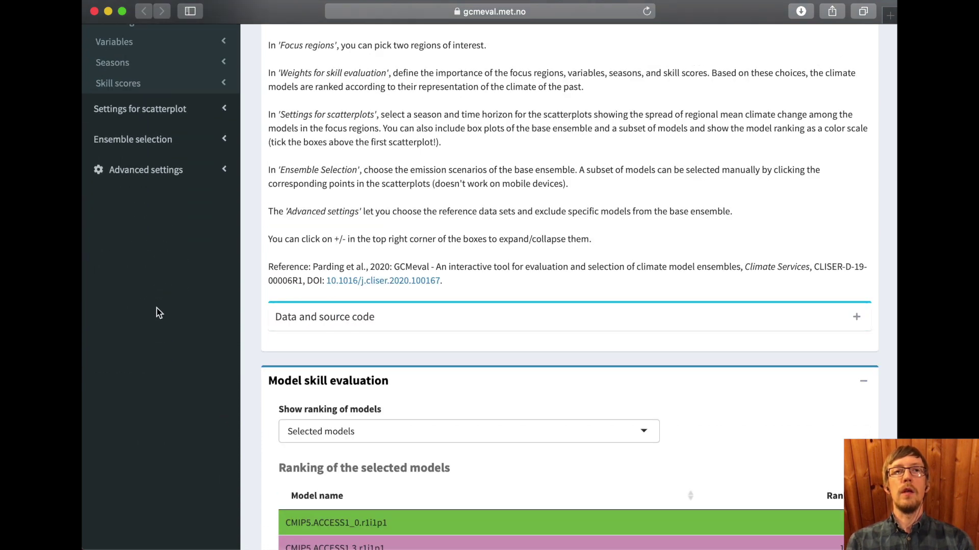
Set the precipitation weight to Very important (2), leaving temperature at Important (1)
scroll(156, 306, "up", 3)
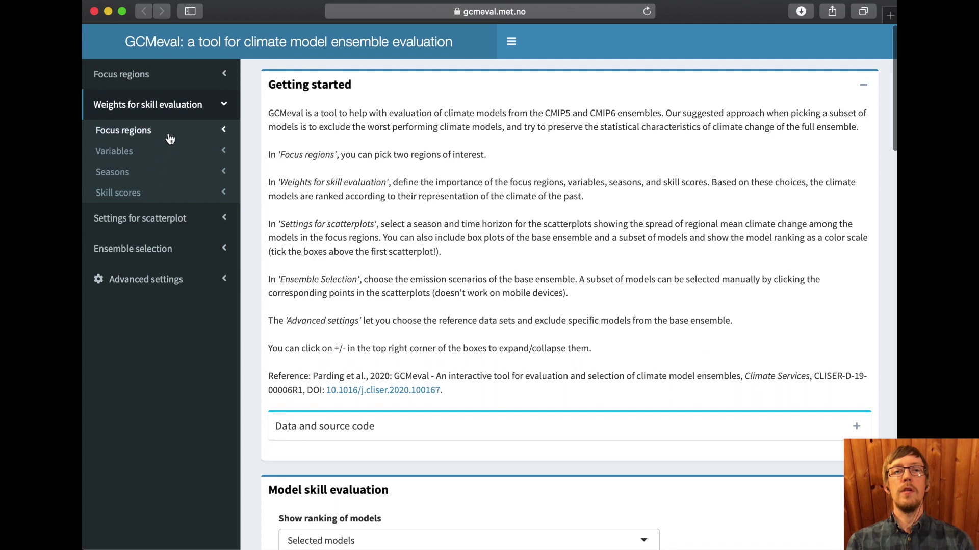
left_click(169, 138)
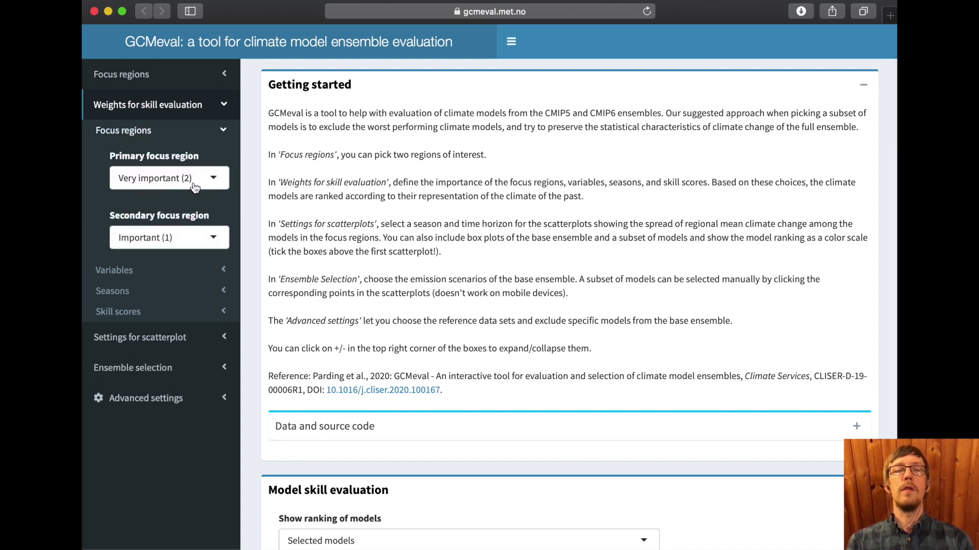
left_click(180, 239)
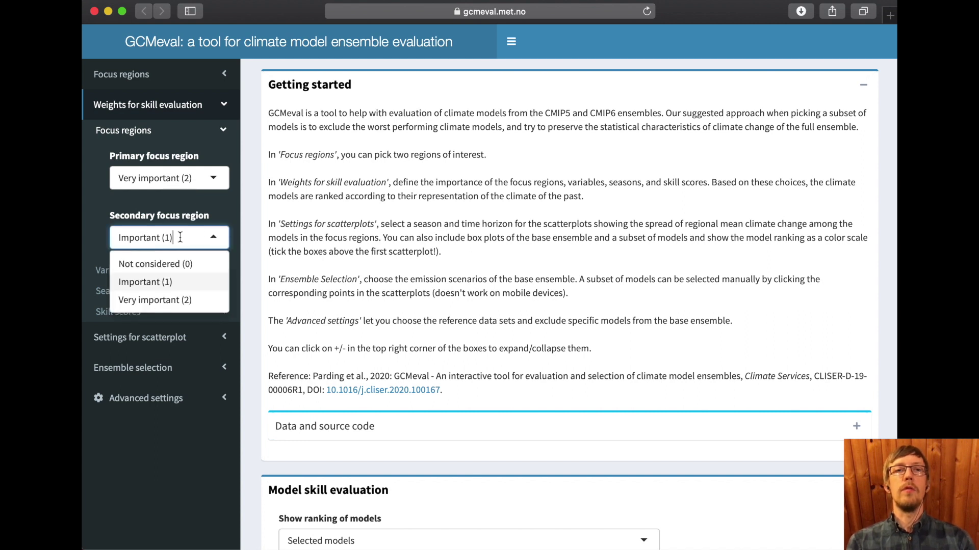
left_click(172, 270)
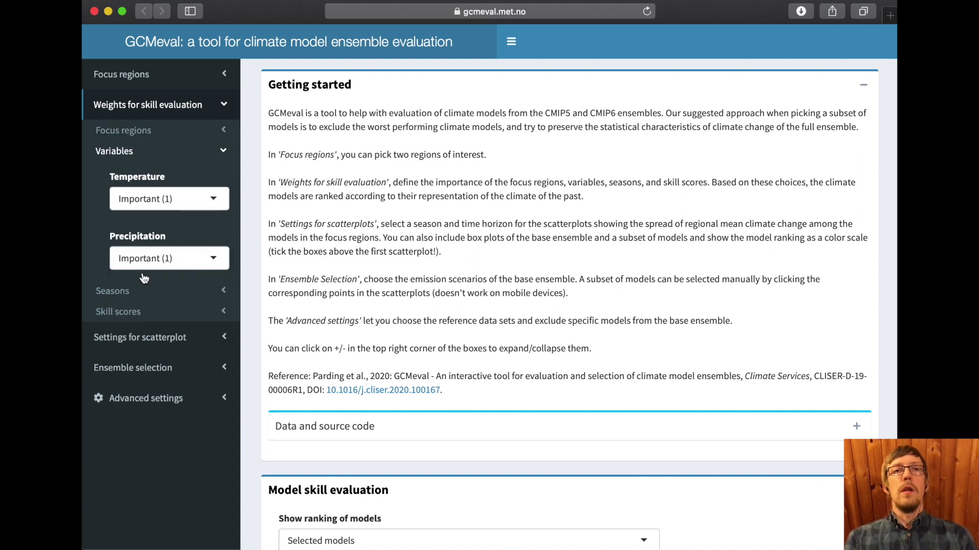
left_click(179, 258)
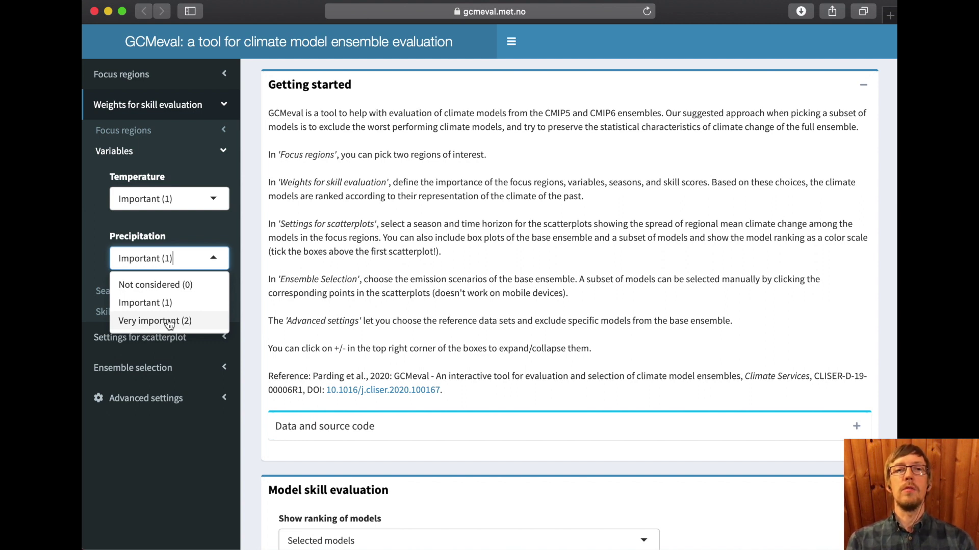
left_click(169, 321)
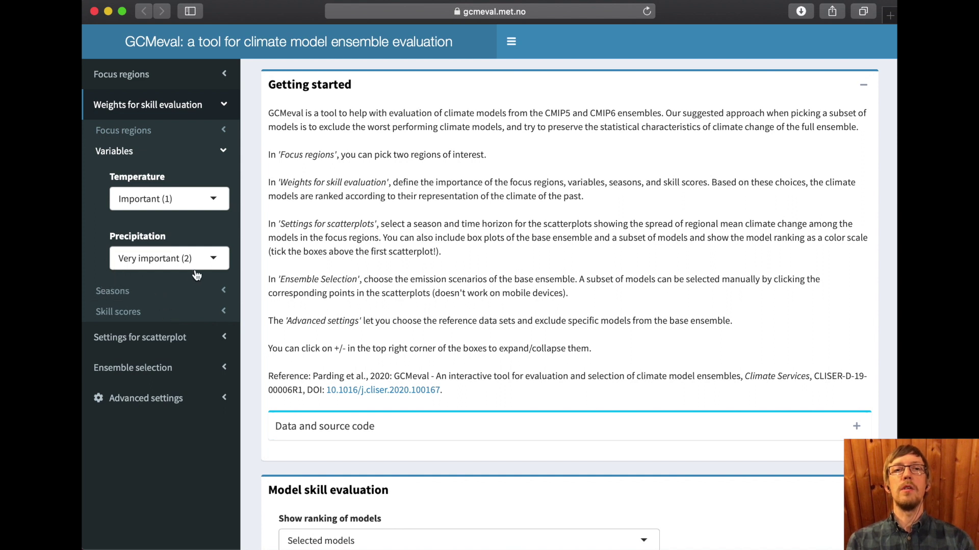
left_click(153, 290)
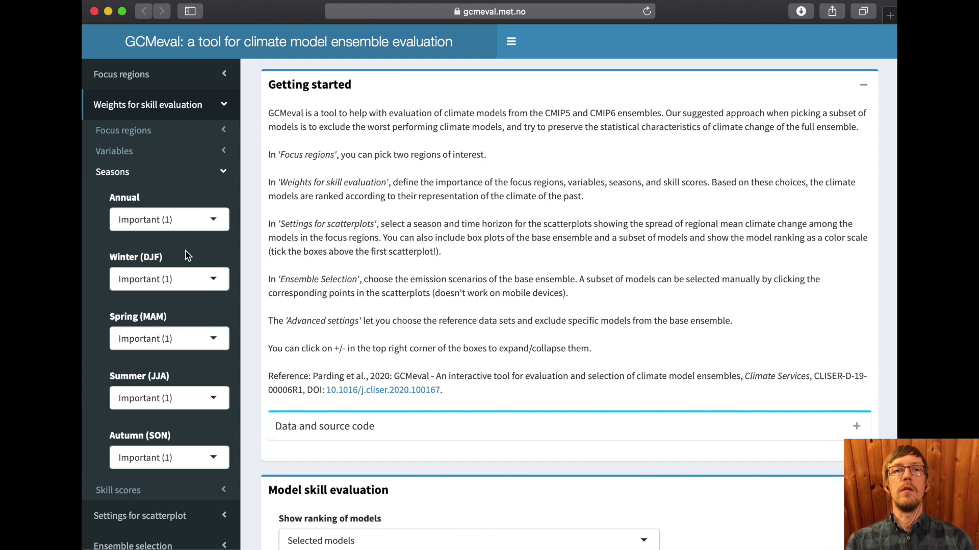
Set the Spring (MAM) season weight to Very important (2)
left_click(181, 339)
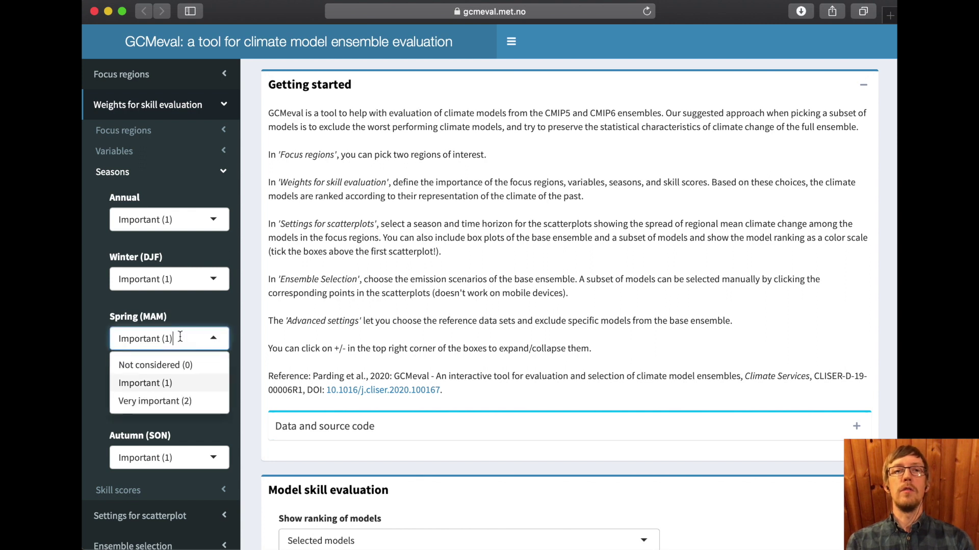
left_click(171, 405)
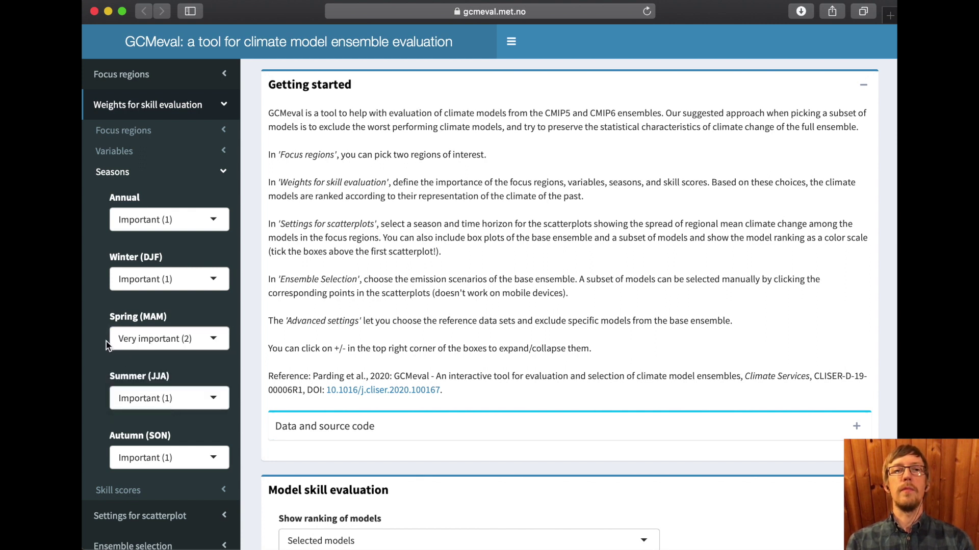
left_click(158, 172)
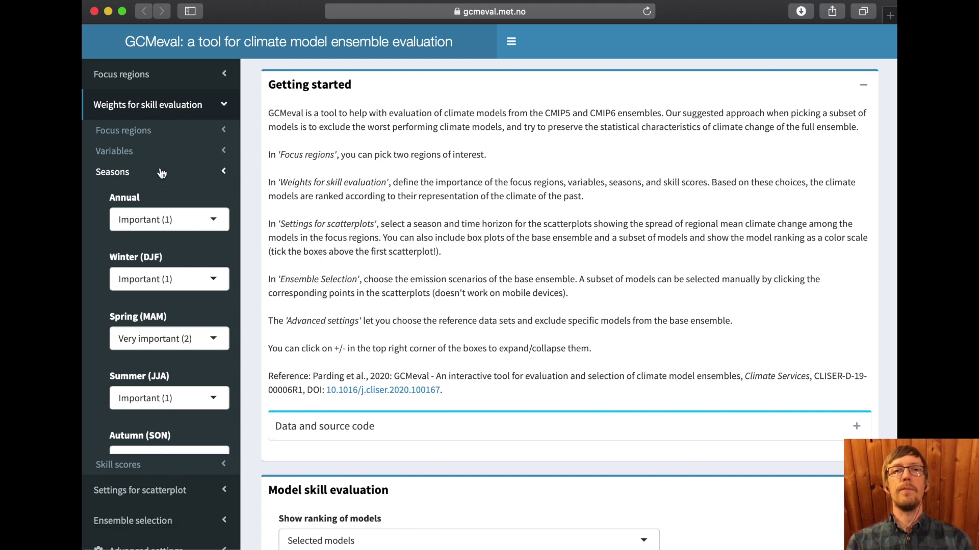
Set the Spatial correlation skill score weight to Very important (2), leaving RMSE unchanged
left_click(157, 195)
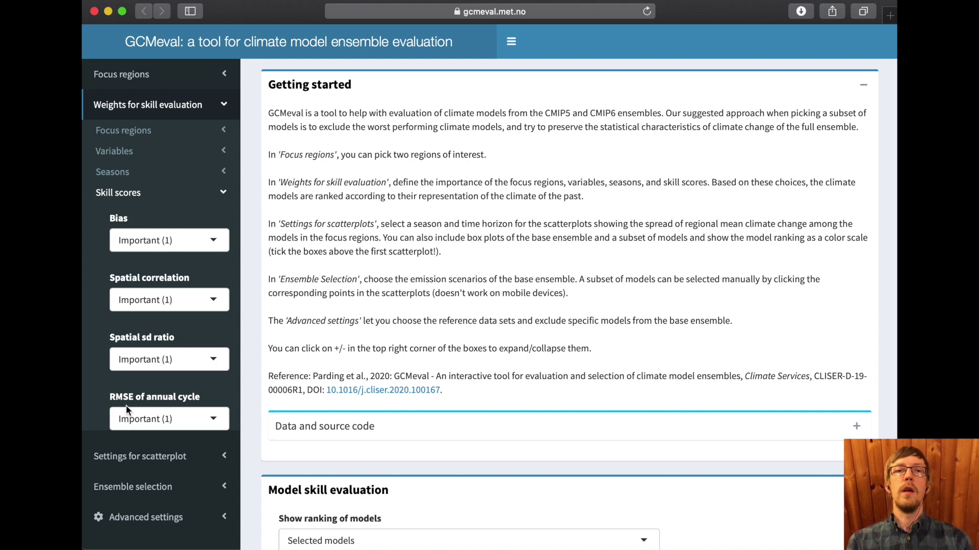
left_click(163, 406)
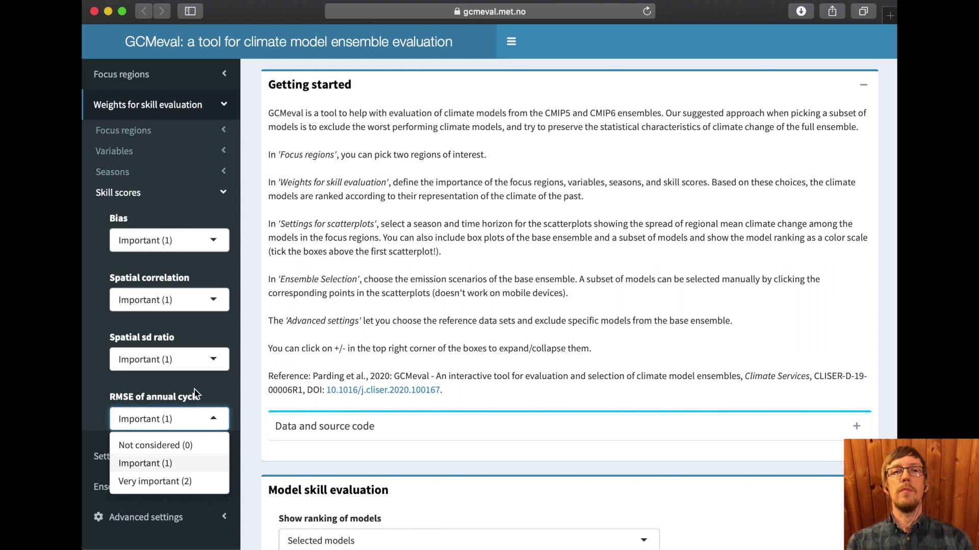
left_click(192, 388)
left_click(185, 301)
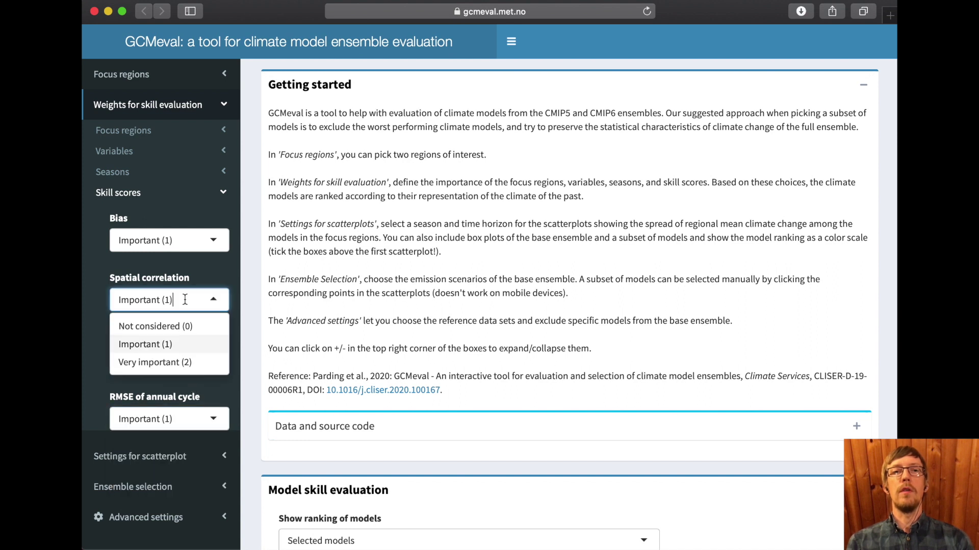
left_click(183, 364)
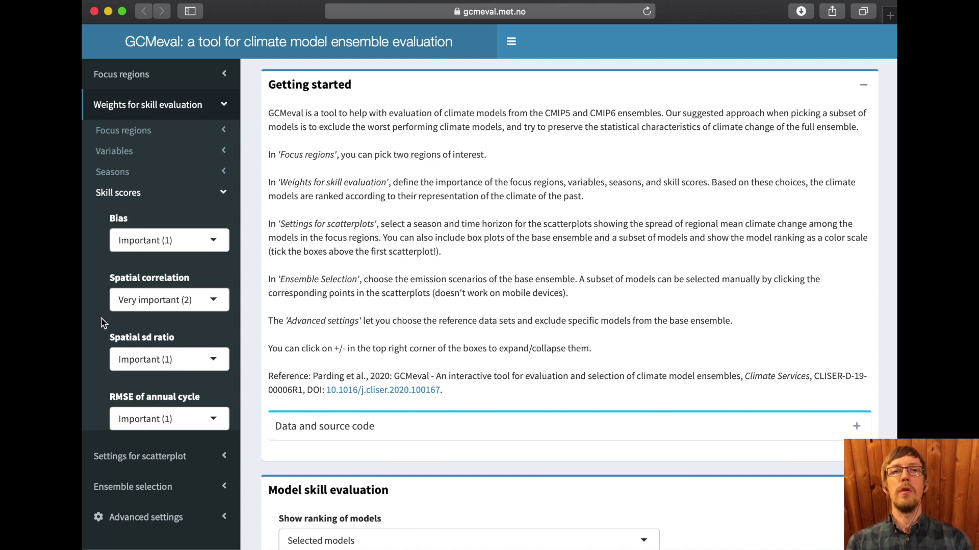
Keep Annual mean as the scatterplot season for 2071-2100 and show the ensemble selection options
left_click(145, 196)
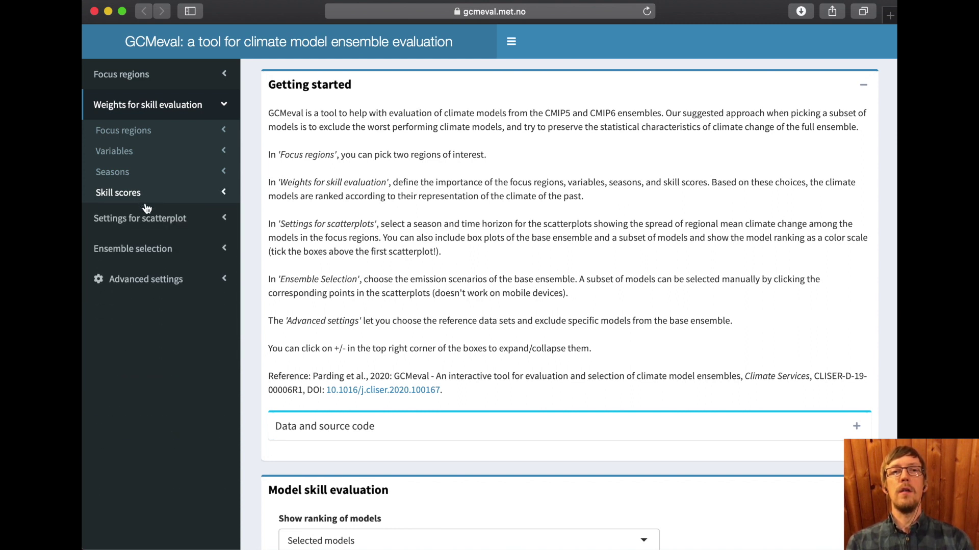
left_click(146, 225)
left_click(168, 215)
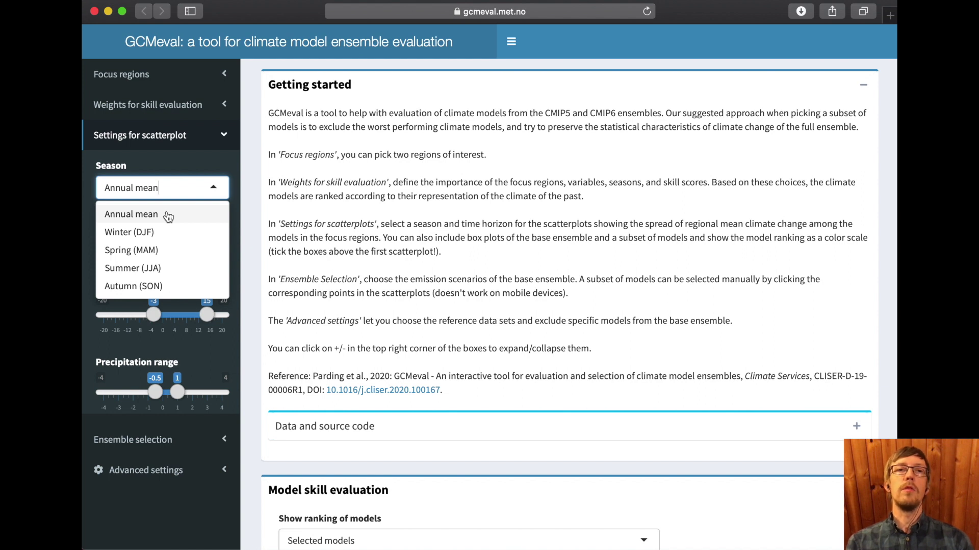
left_click(168, 215)
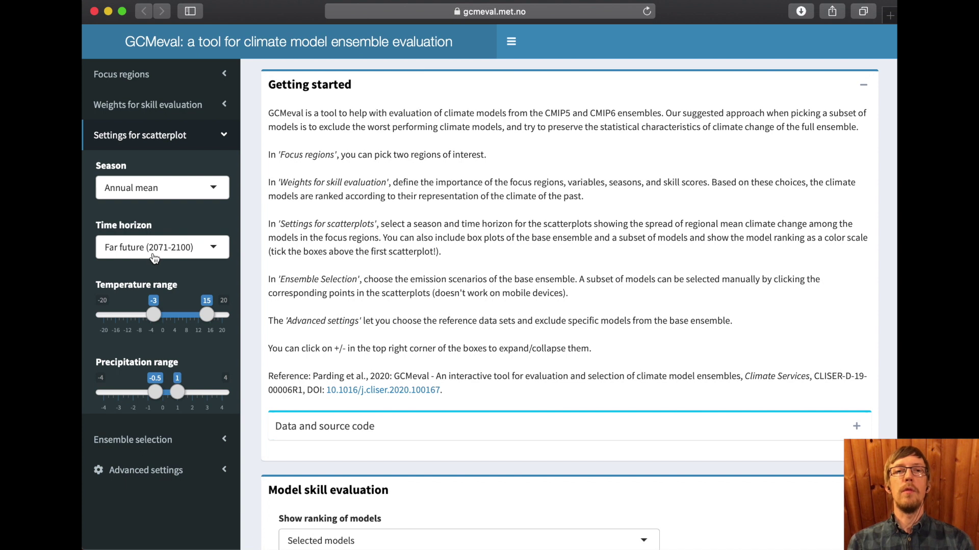
scroll(154, 259, "down", 1)
left_click(148, 415)
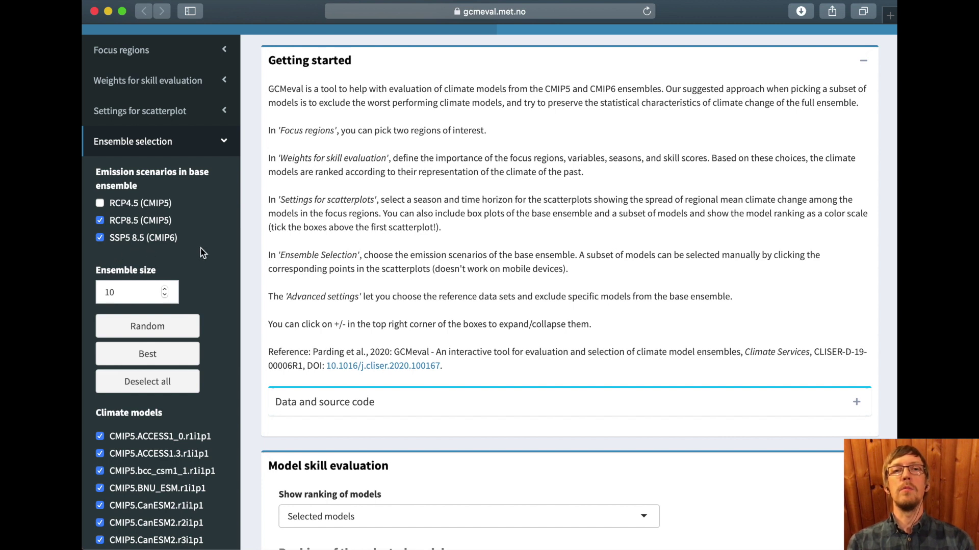
Change the ensemble size from 10 to 15 and select the Best-ranked models
double_click(128, 293)
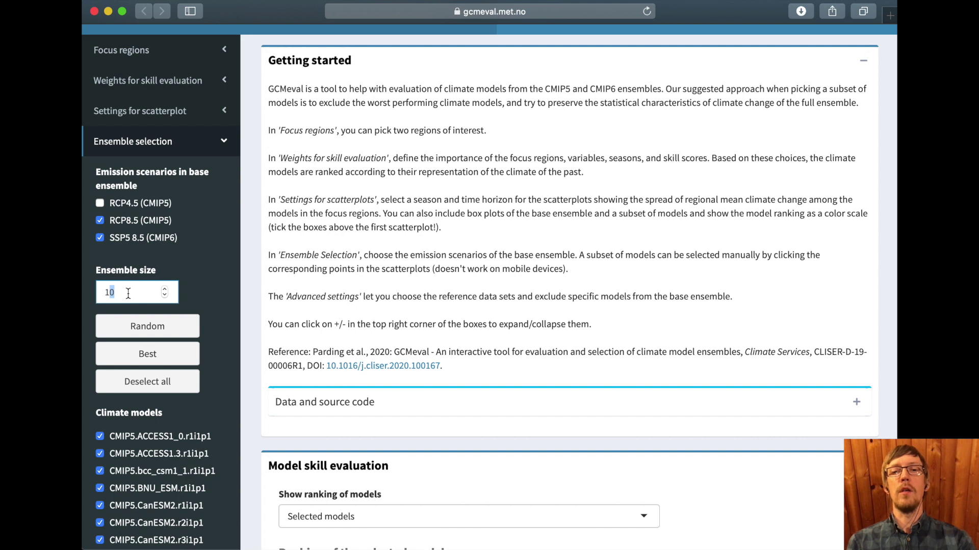
type("15")
left_click(191, 291)
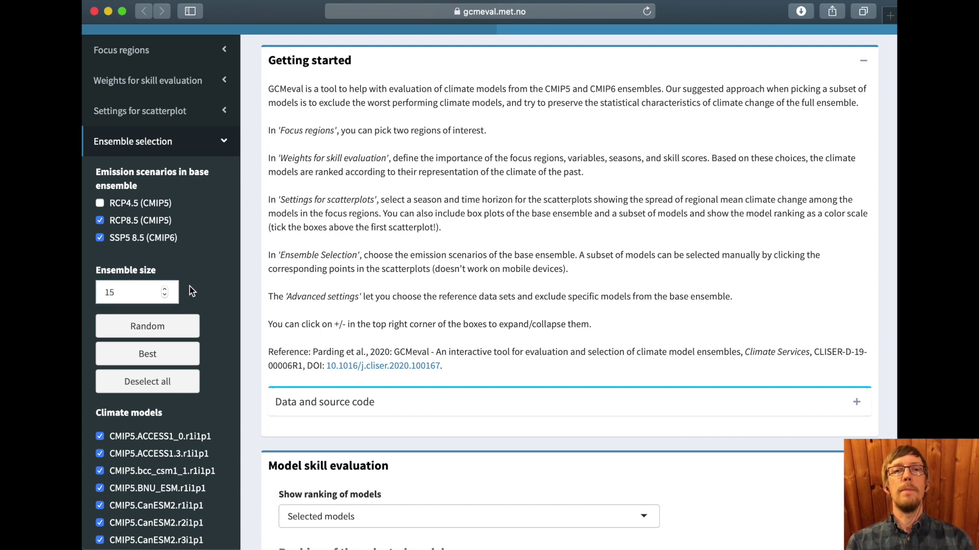
left_click(173, 361)
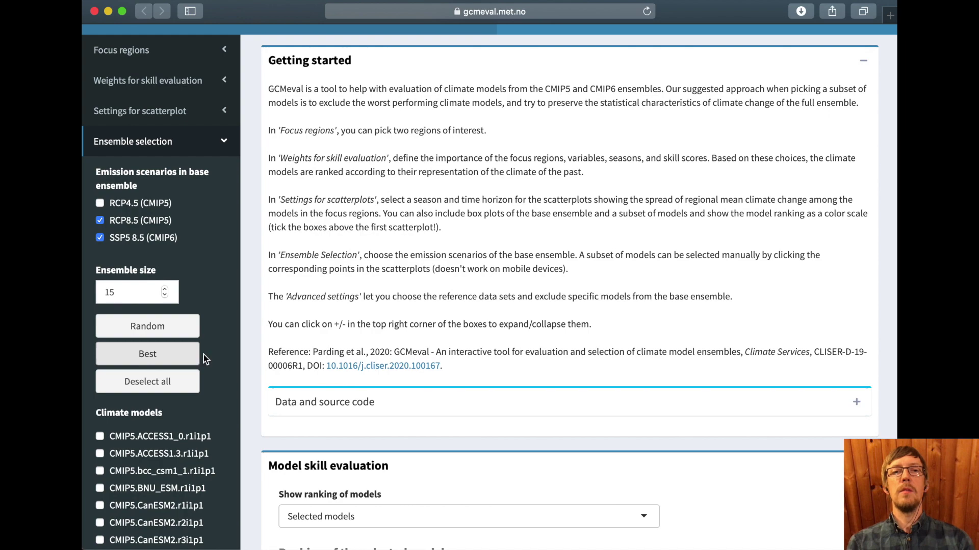
scroll(225, 414, "down", 5)
scroll(224, 413, "down", 15)
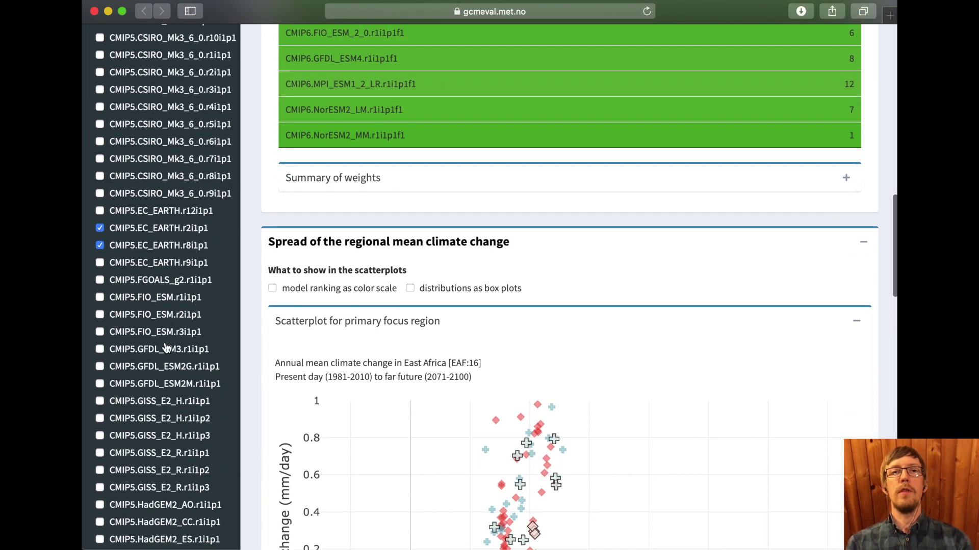
scroll(164, 342, "down", 13)
scroll(167, 348, "down", 8)
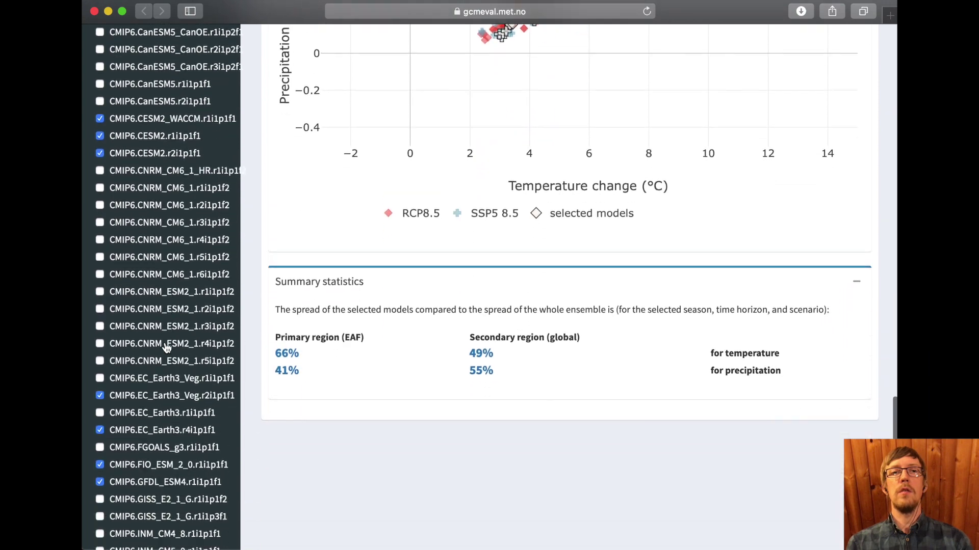
scroll(166, 348, "up", 20)
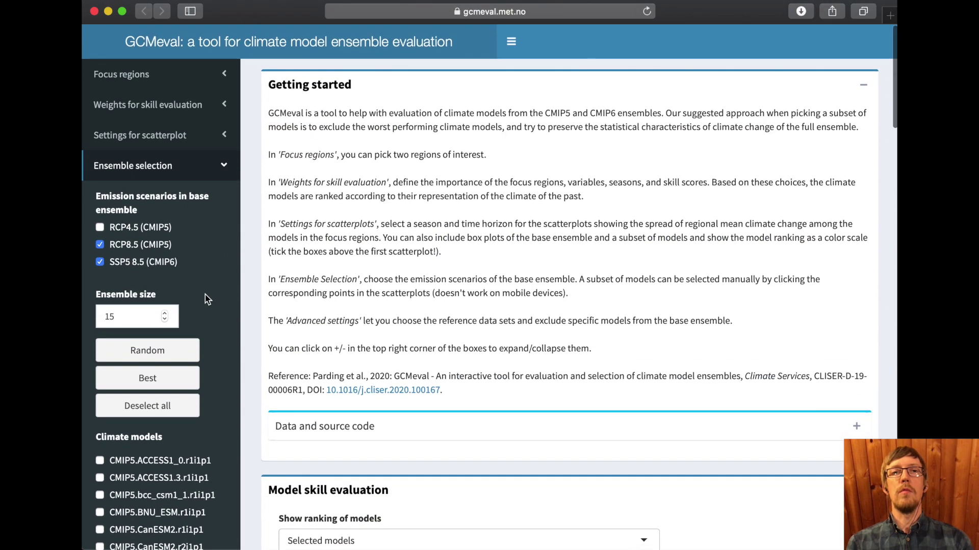
Check that ERA5 and GPCP are the reference data sets with no models excluded, then collapse the settings
left_click(203, 172)
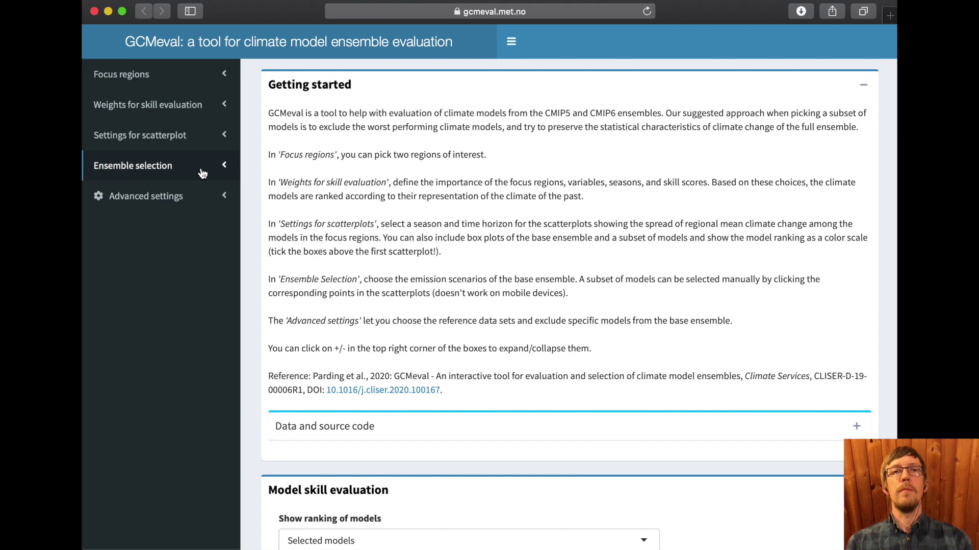
left_click(198, 198)
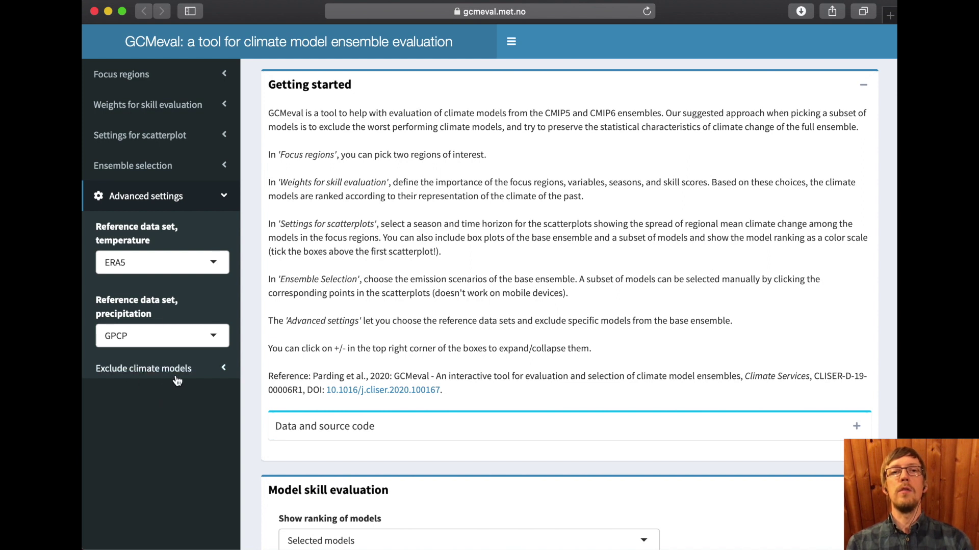
left_click(203, 377)
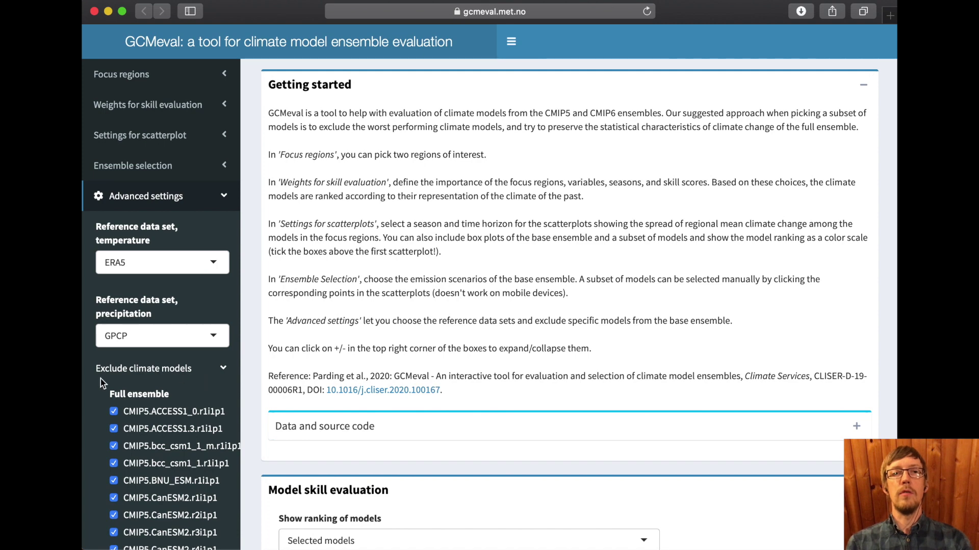
left_click(148, 196)
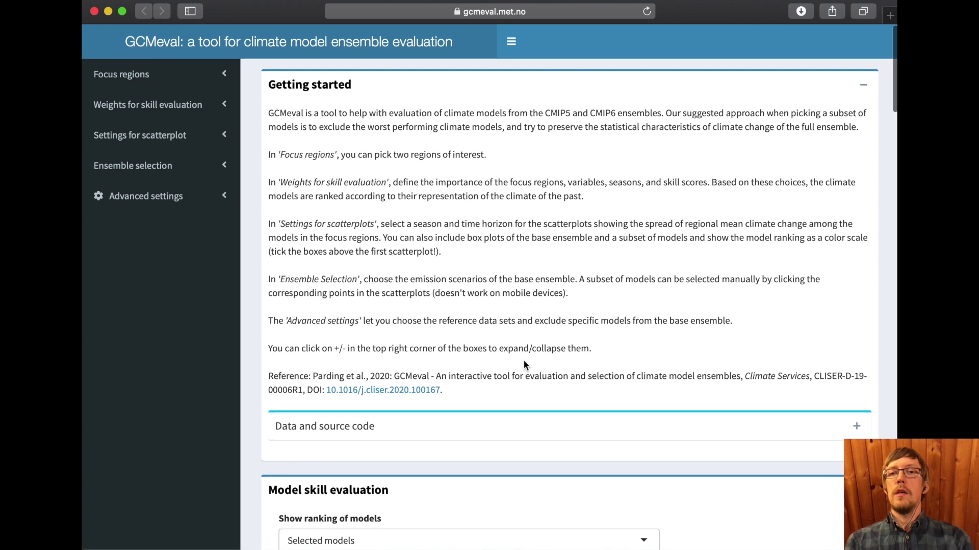
Set Show ranking of models to All models so the table ranks every model
scroll(524, 360, "down", 5)
scroll(524, 360, "down", 6)
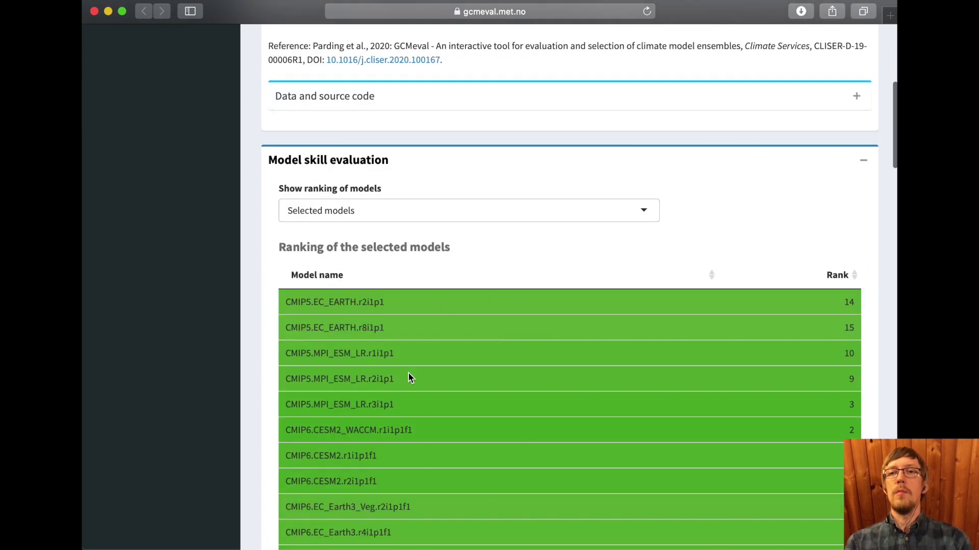
left_click(432, 209)
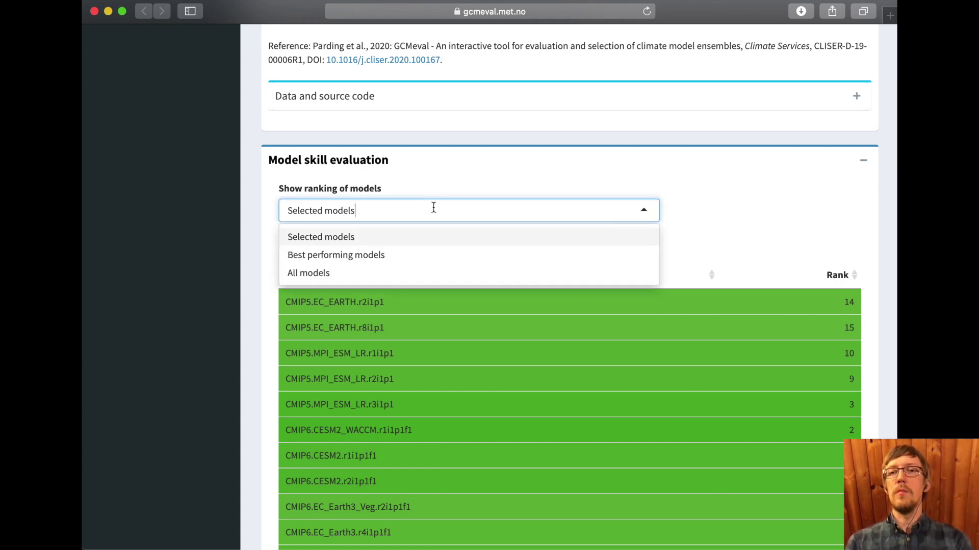
left_click(761, 240)
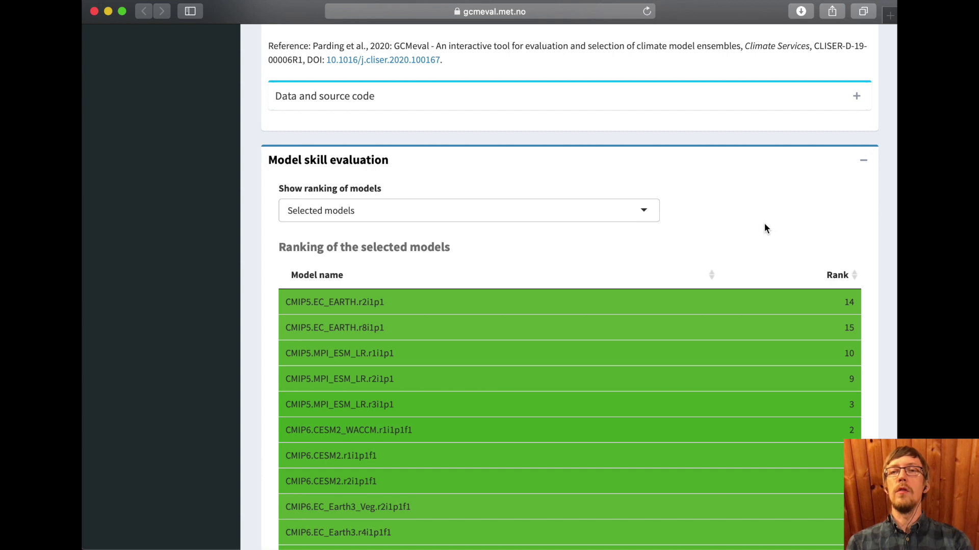
left_click(591, 211)
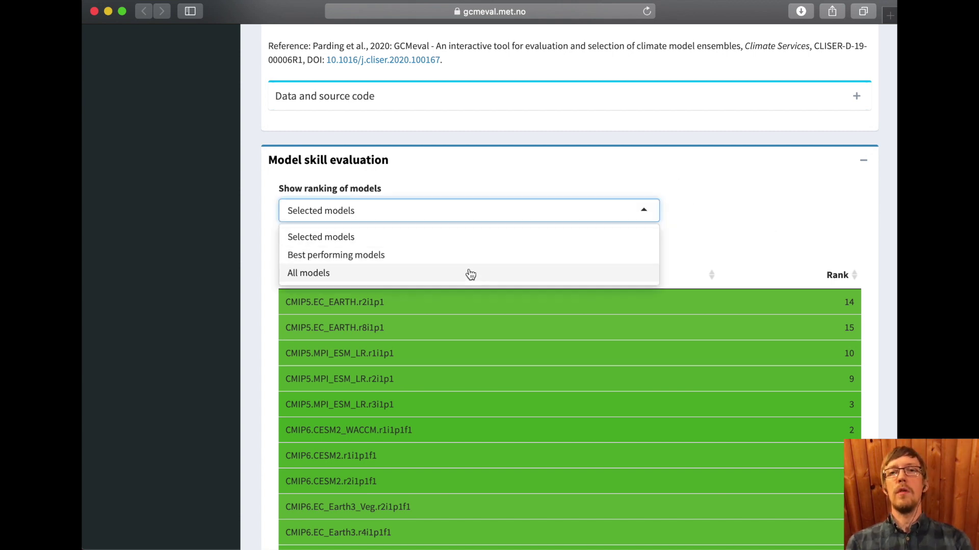
left_click(469, 275)
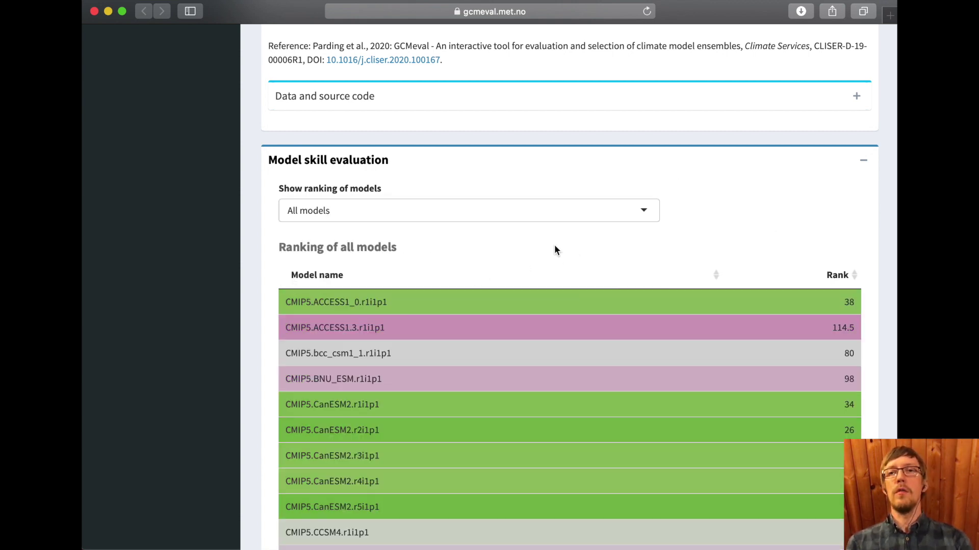
scroll(555, 250, "up", 1)
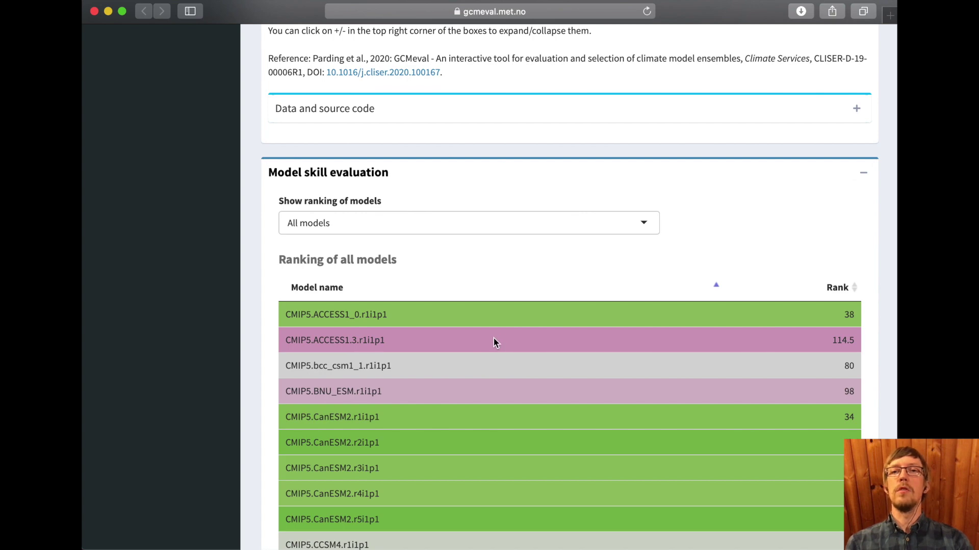
scroll(491, 338, "down", 10)
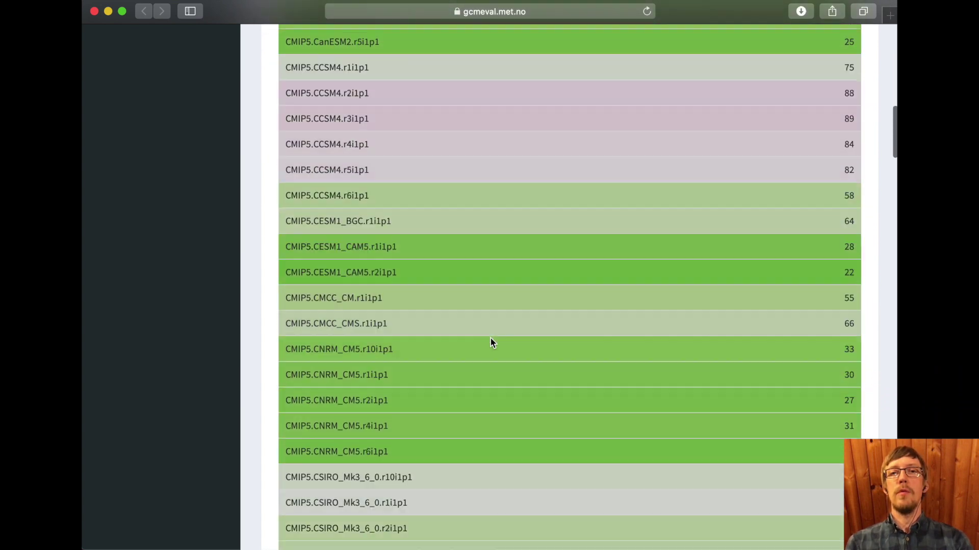
scroll(490, 343, "down", 10)
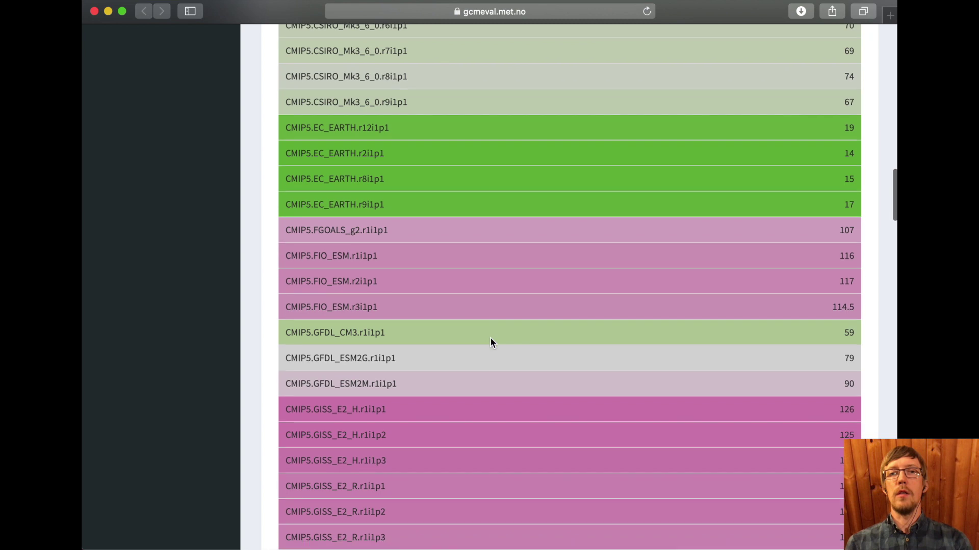
scroll(491, 342, "down", 10)
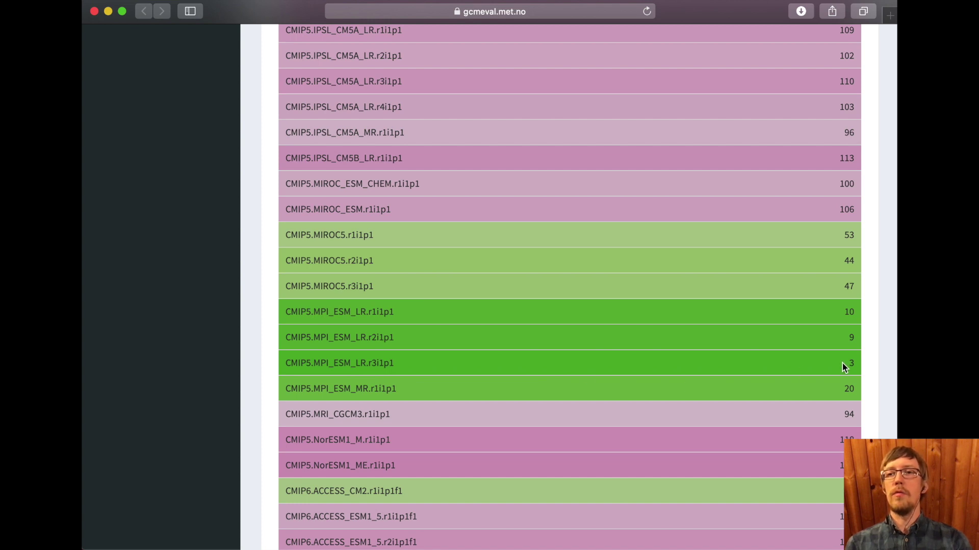
scroll(842, 362, "down", 15)
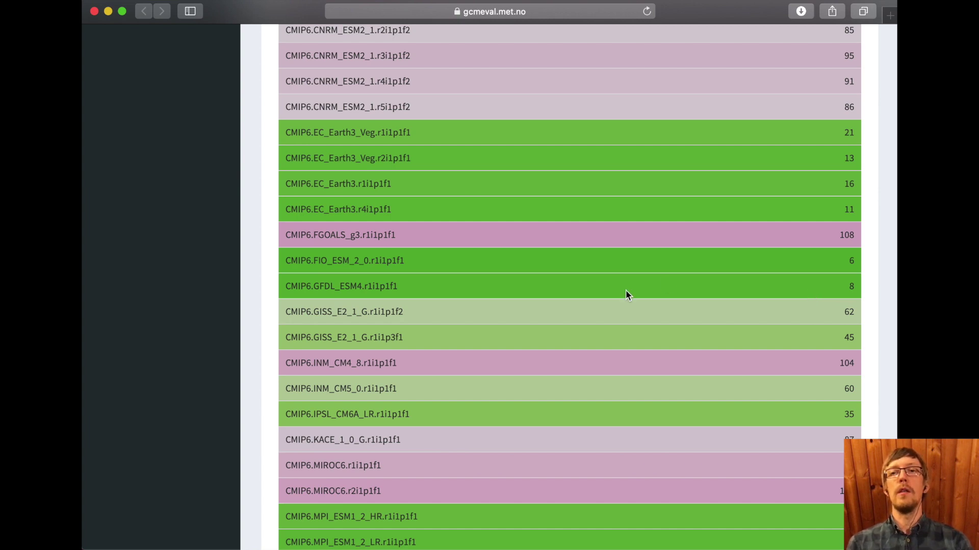
scroll(625, 290, "down", 2)
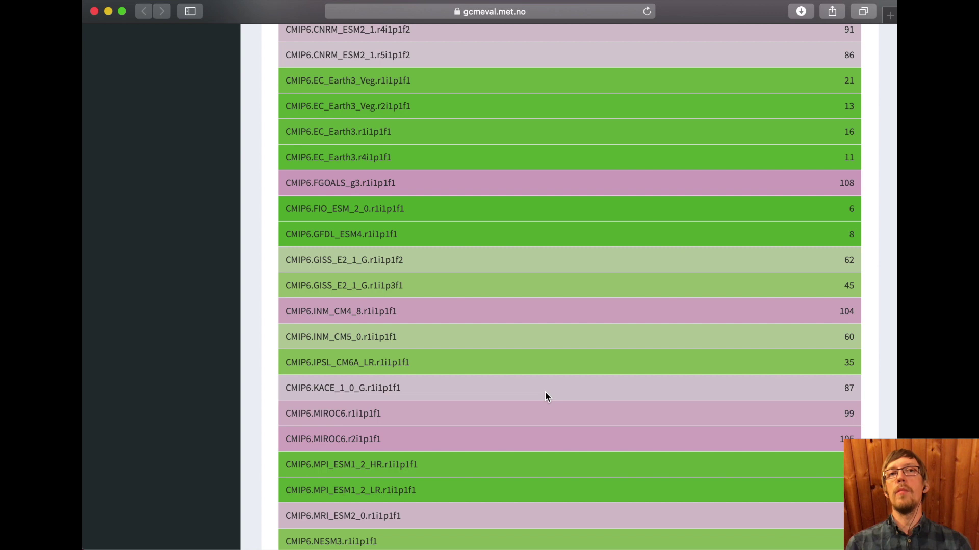